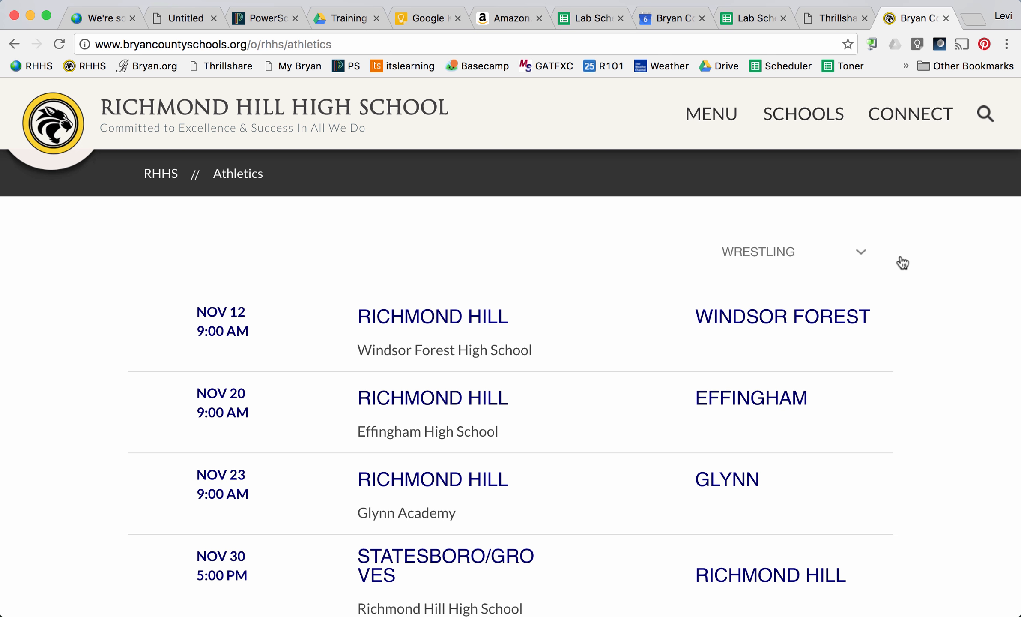
# Step: Filter the school's athletics schedule to Track & Field and look through its listed events
pyautogui.click(862, 254)
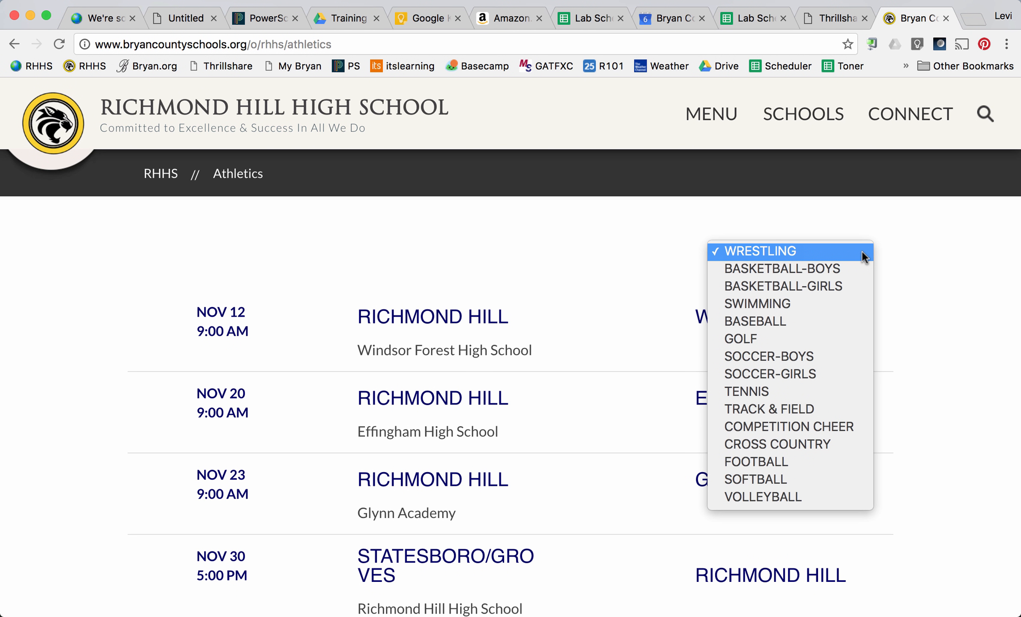
pyautogui.click(817, 409)
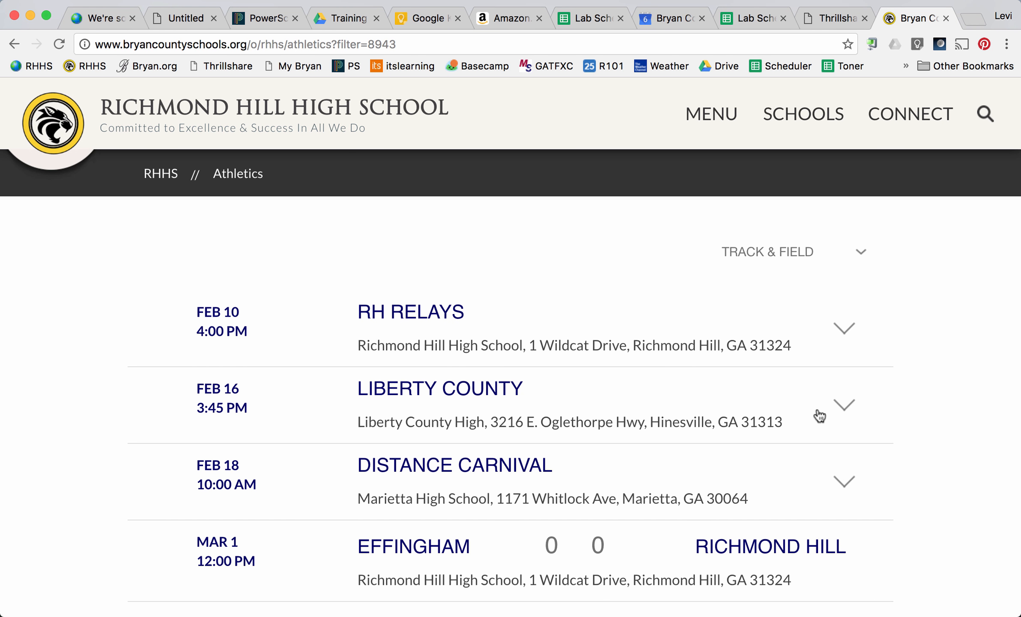
pyautogui.scroll(-2, 692, 502)
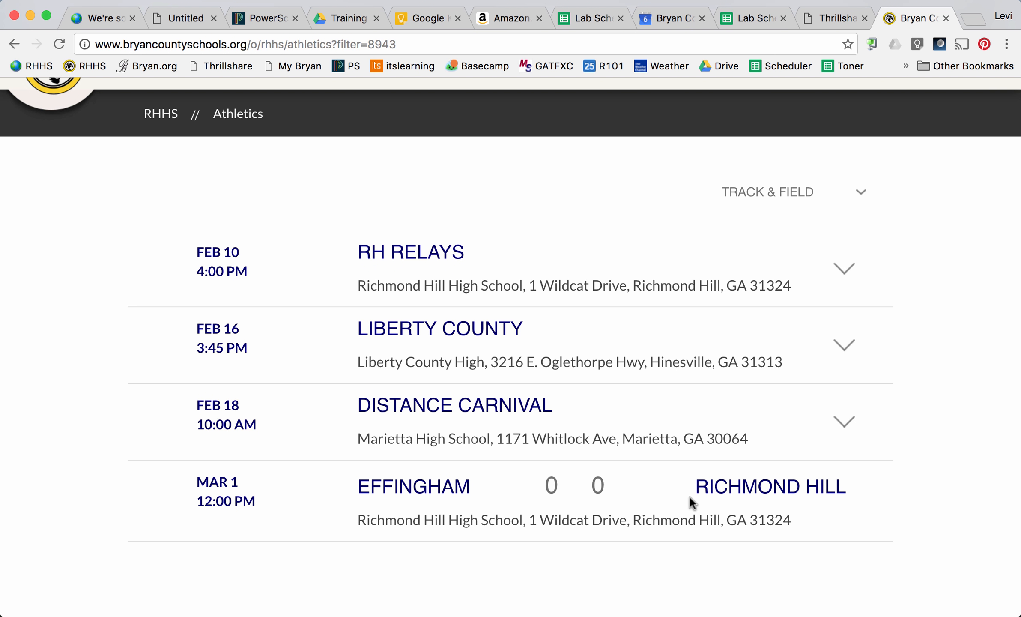
pyautogui.scroll(2, 723, 437)
# Step: Switch to Thrillshare and open the Track & Field team's event list from Scores
pyautogui.click(827, 18)
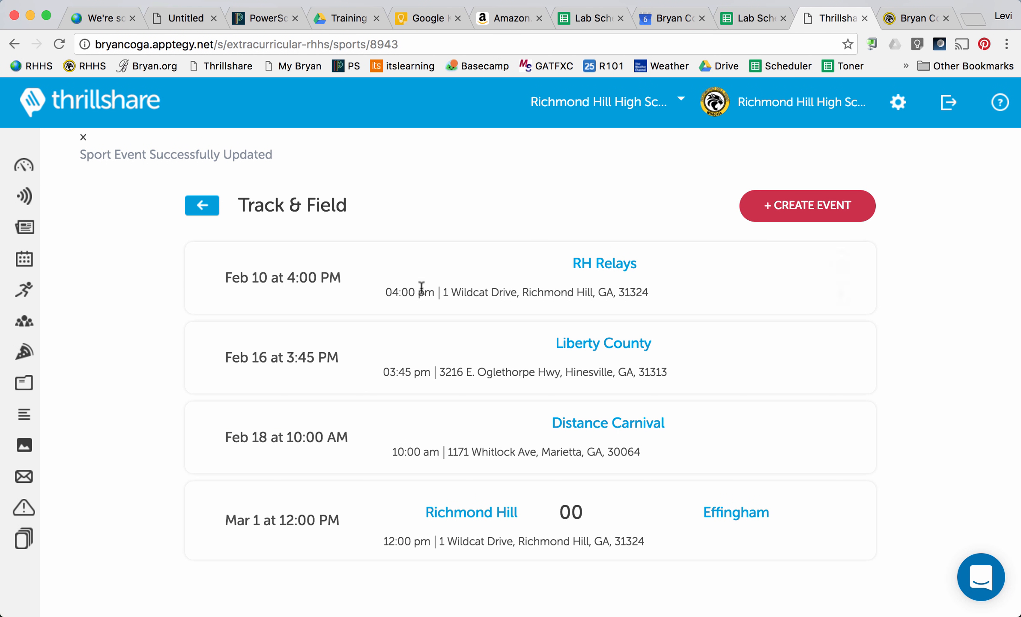
pyautogui.click(113, 102)
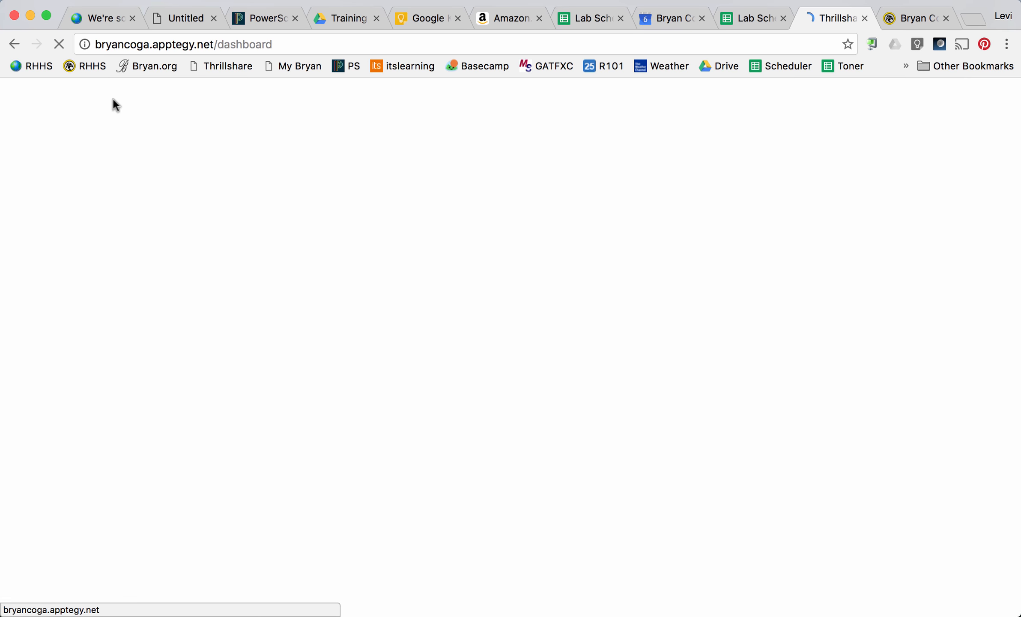
pyautogui.moveTo(34, 236)
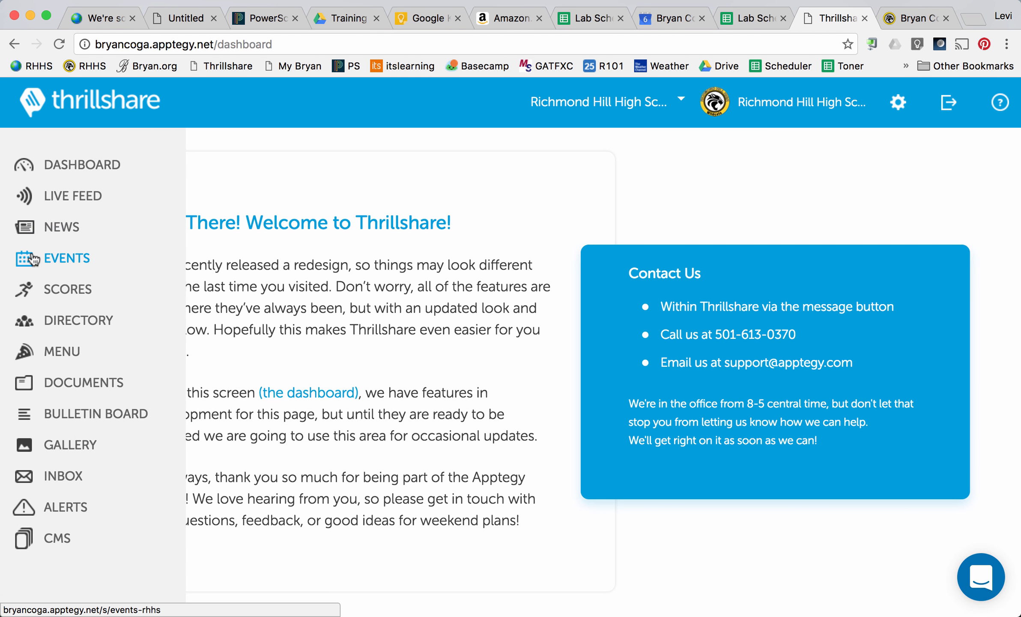
pyautogui.click(56, 294)
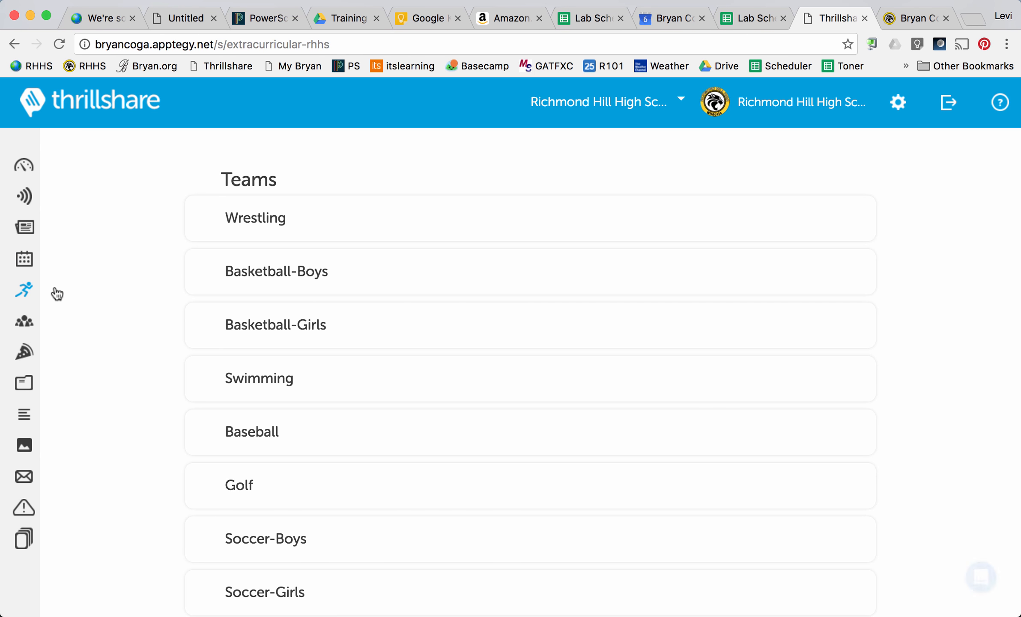
pyautogui.scroll(-1, 449, 380)
pyautogui.scroll(-10, 450, 379)
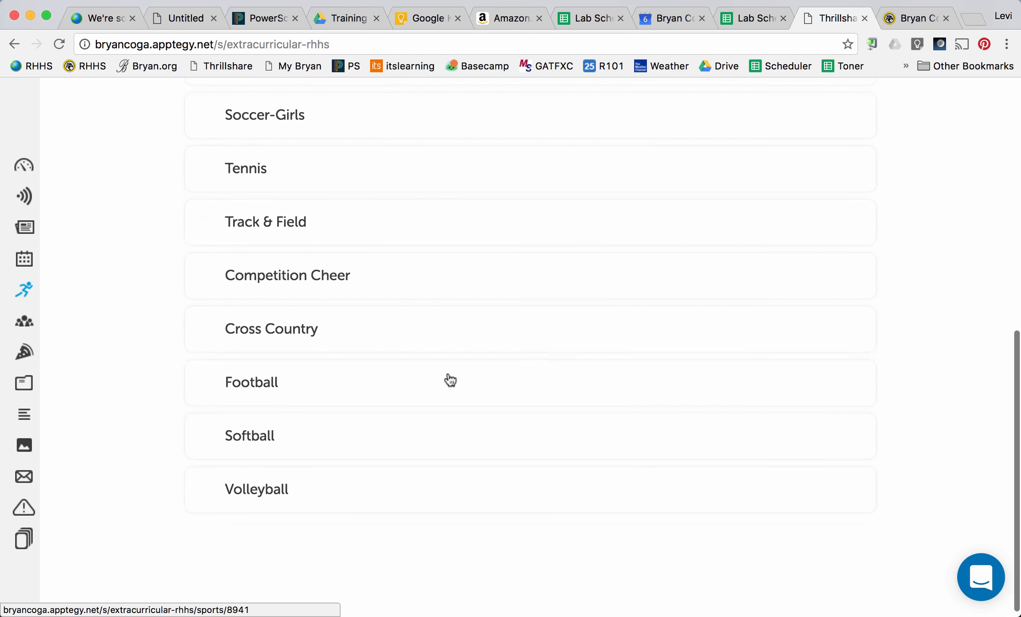
pyautogui.click(317, 220)
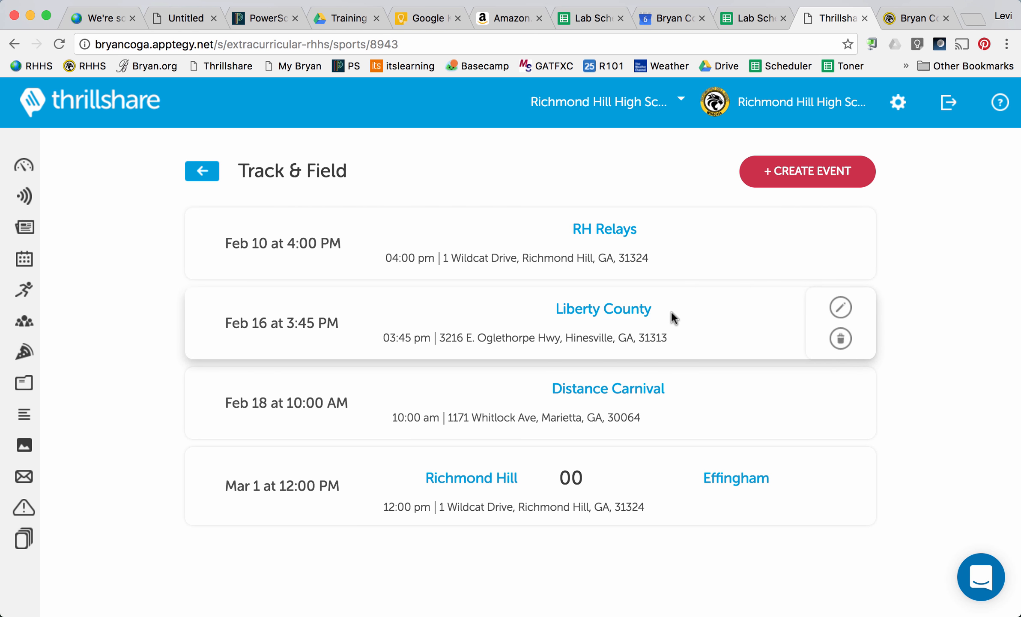
# Step: Clear both teams' scores in the Mar 1 Richmond Hill vs Effingham event, then save and exit
pyautogui.click(841, 466)
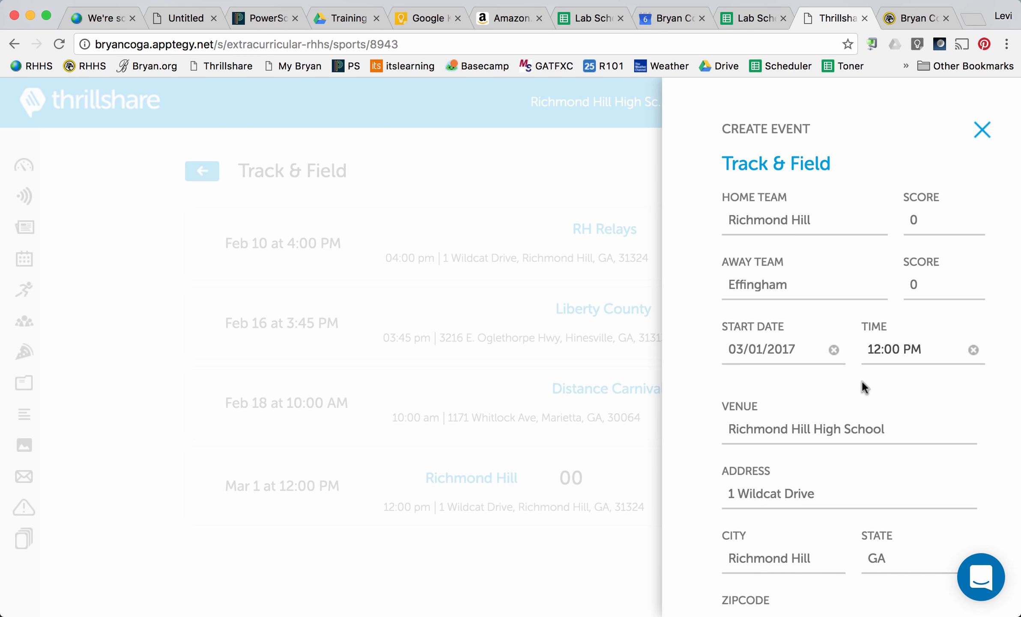
pyautogui.scroll(-3, 862, 380)
pyautogui.scroll(3, 862, 380)
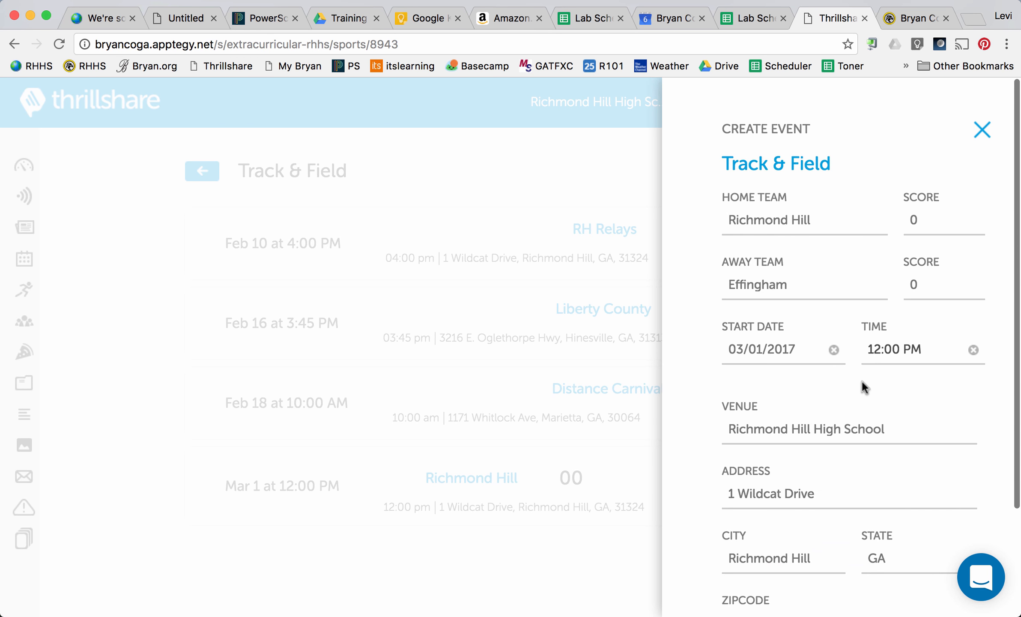
pyautogui.click(933, 220)
pyautogui.press('BackSpace')
pyautogui.click(933, 285)
pyautogui.press('BackSpace')
pyautogui.scroll(-1, 829, 193)
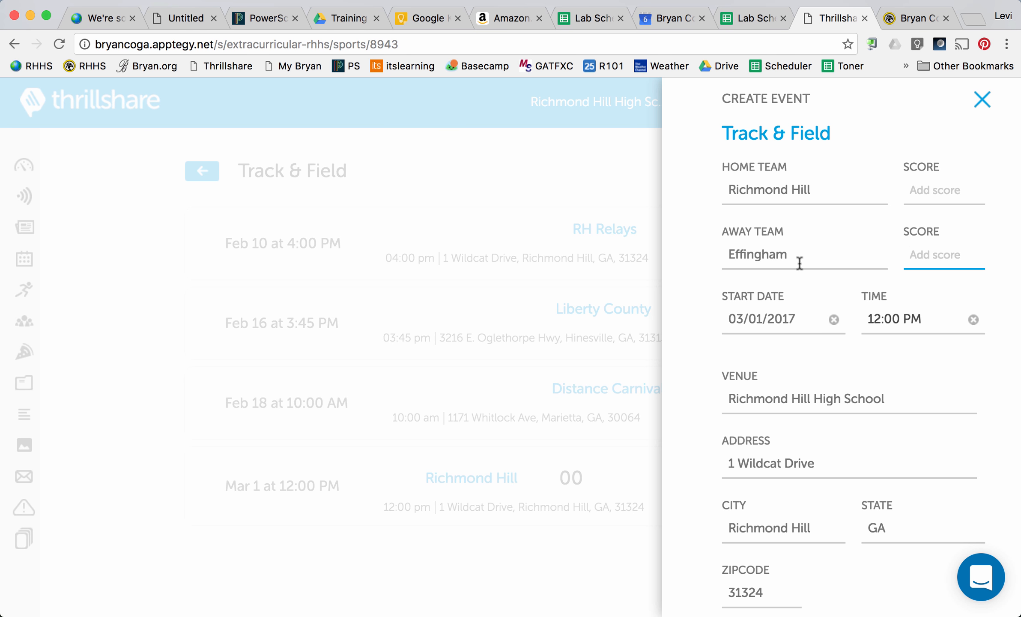
pyautogui.scroll(-3, 800, 263)
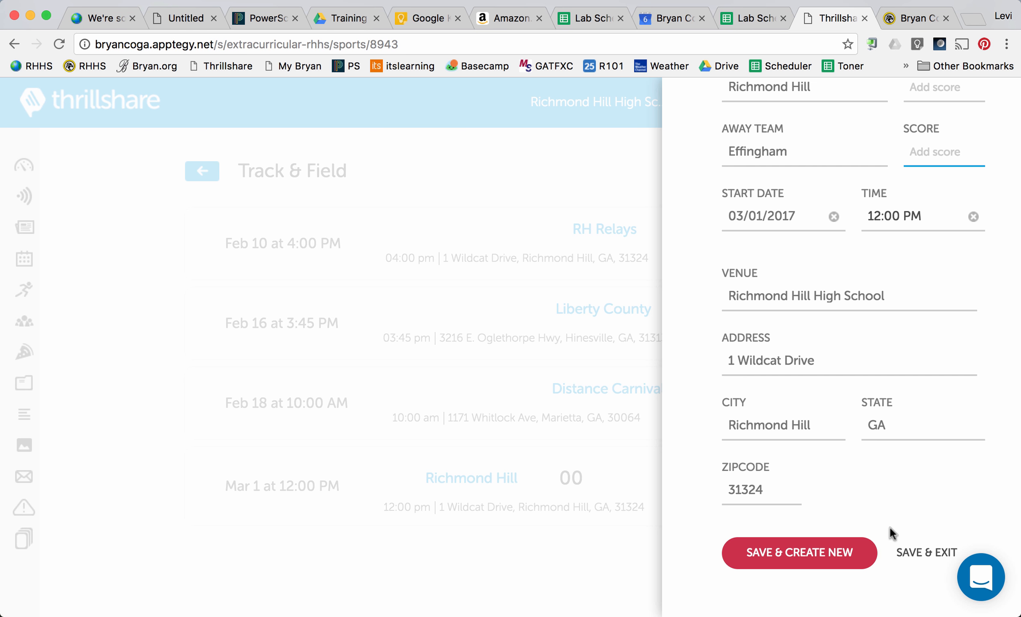
pyautogui.click(936, 557)
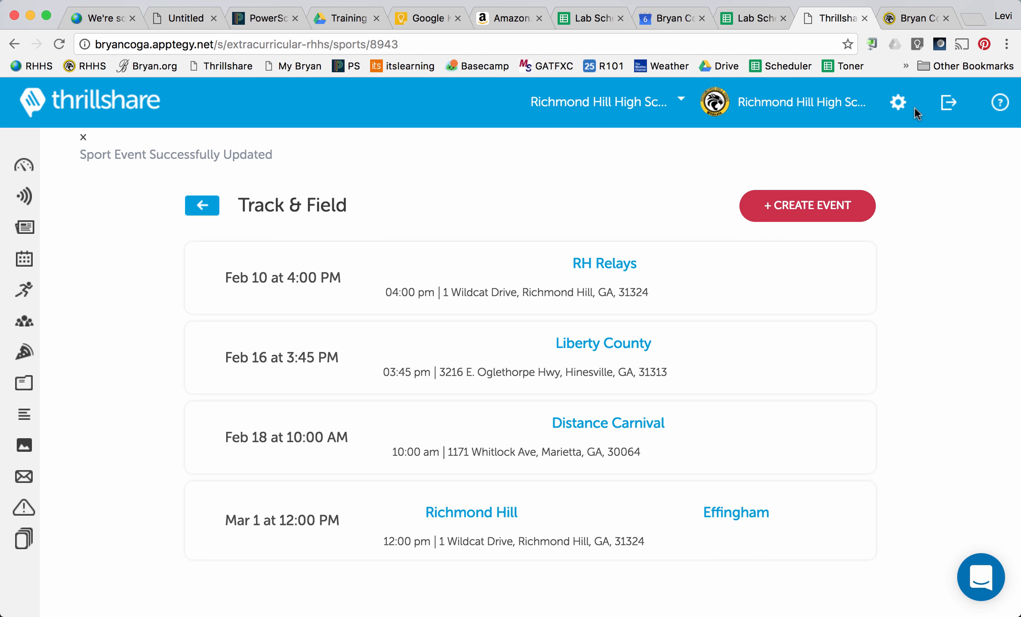
# Step: Switch to the school website and reload the Track & Field schedule to check the Mar 1 Effingham event's scores
pyautogui.click(917, 18)
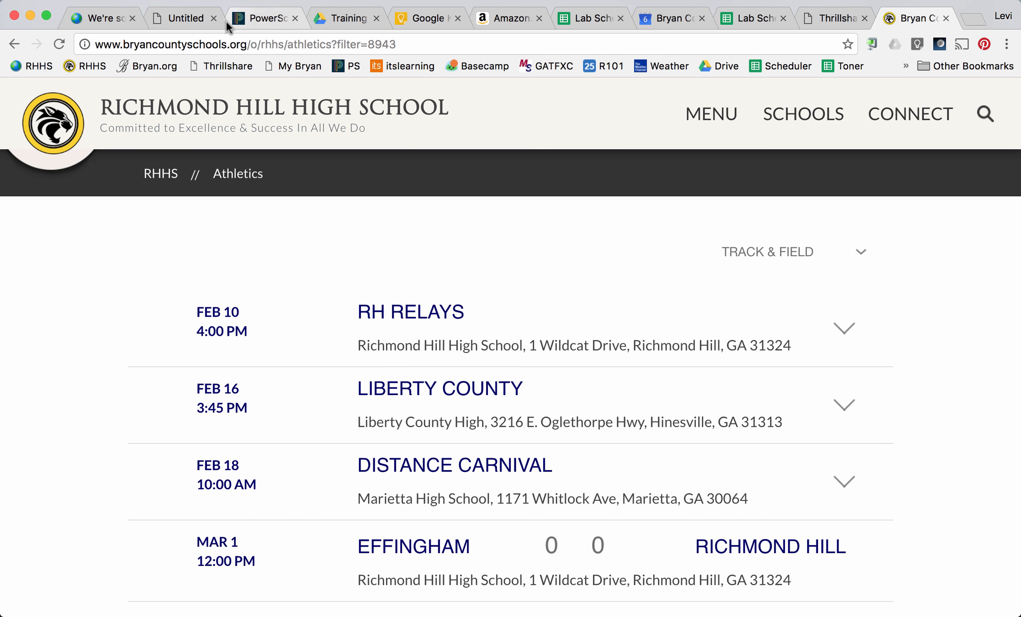
pyautogui.click(60, 44)
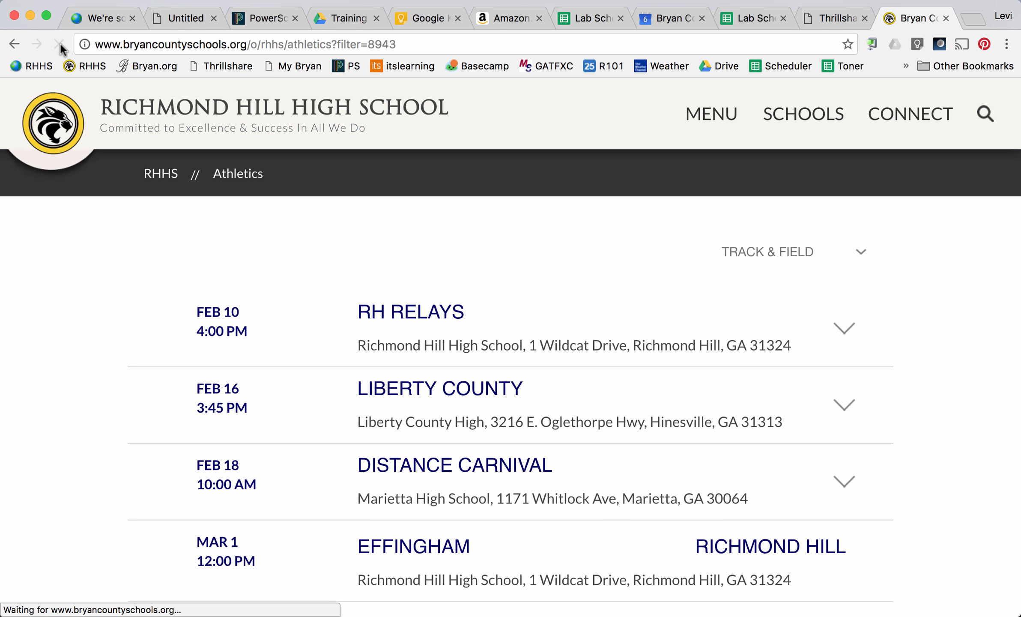
pyautogui.scroll(-2, 186, 319)
pyautogui.scroll(2, 186, 319)
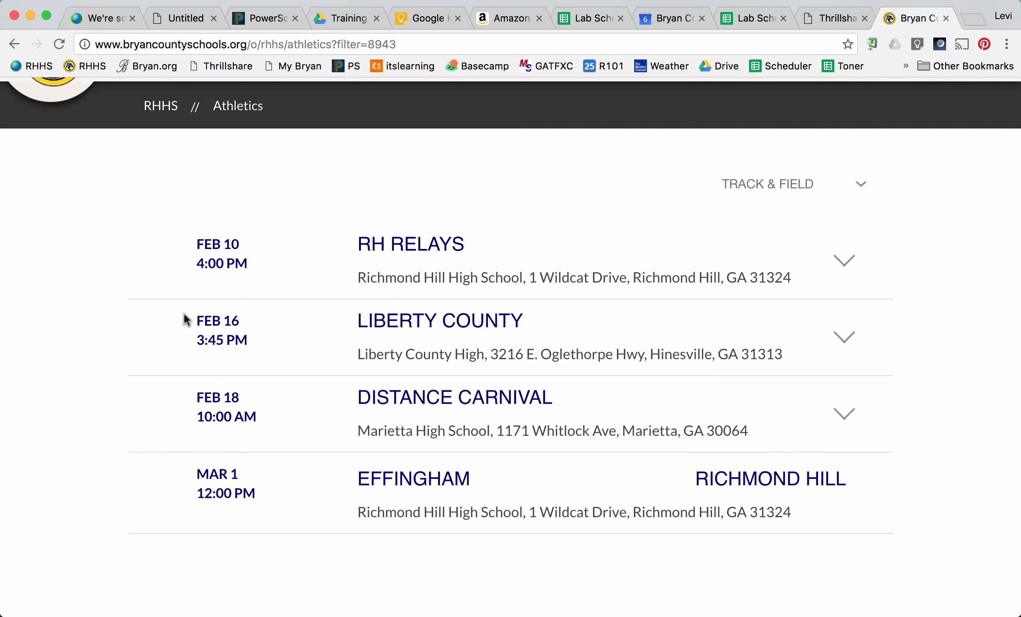
# Step: In Thrillshare, set the Mar 1 event's scores to 101 for Richmond Hill and 89 for Effingham, then save and exit
pyautogui.click(833, 18)
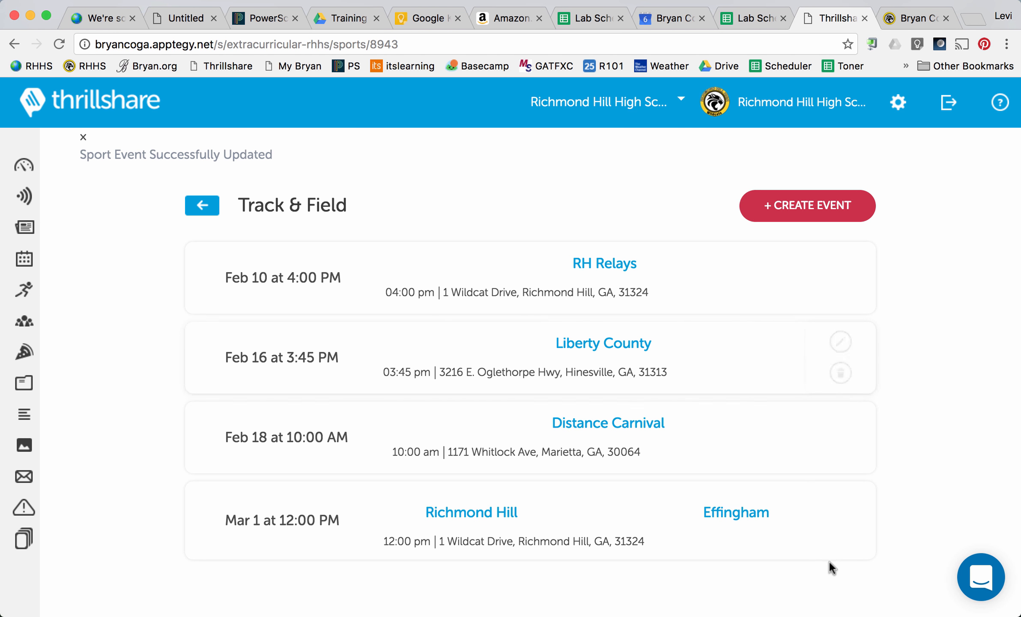
pyautogui.moveTo(838, 534)
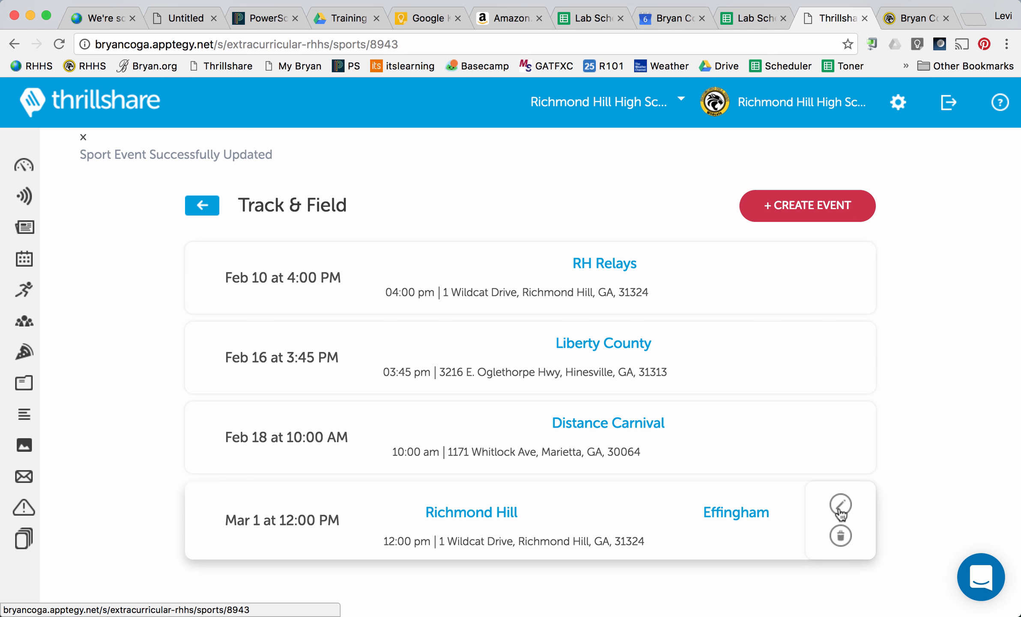
pyautogui.click(841, 507)
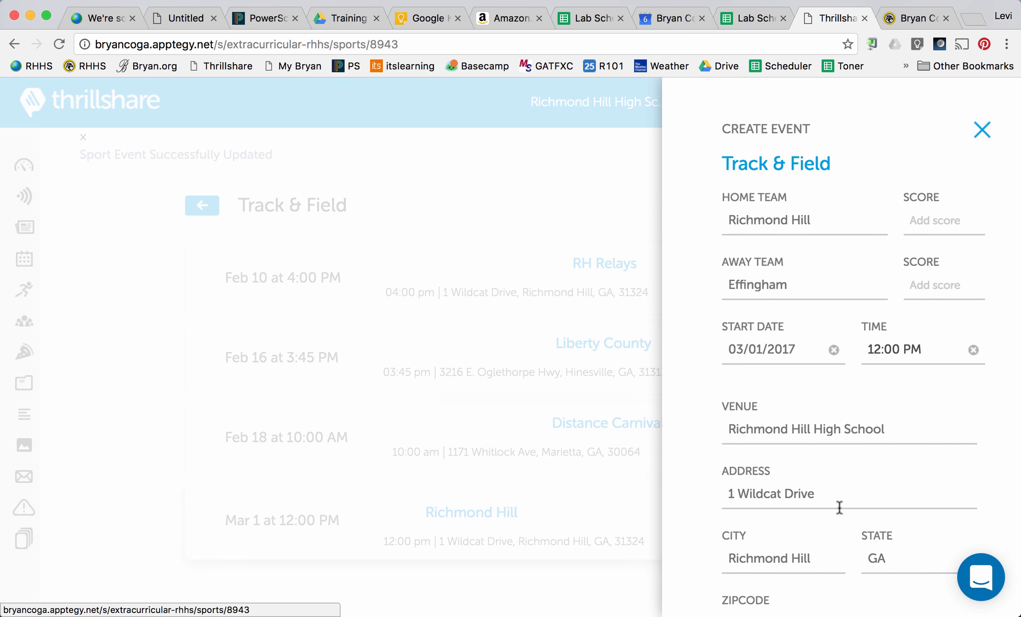
pyautogui.click(923, 222)
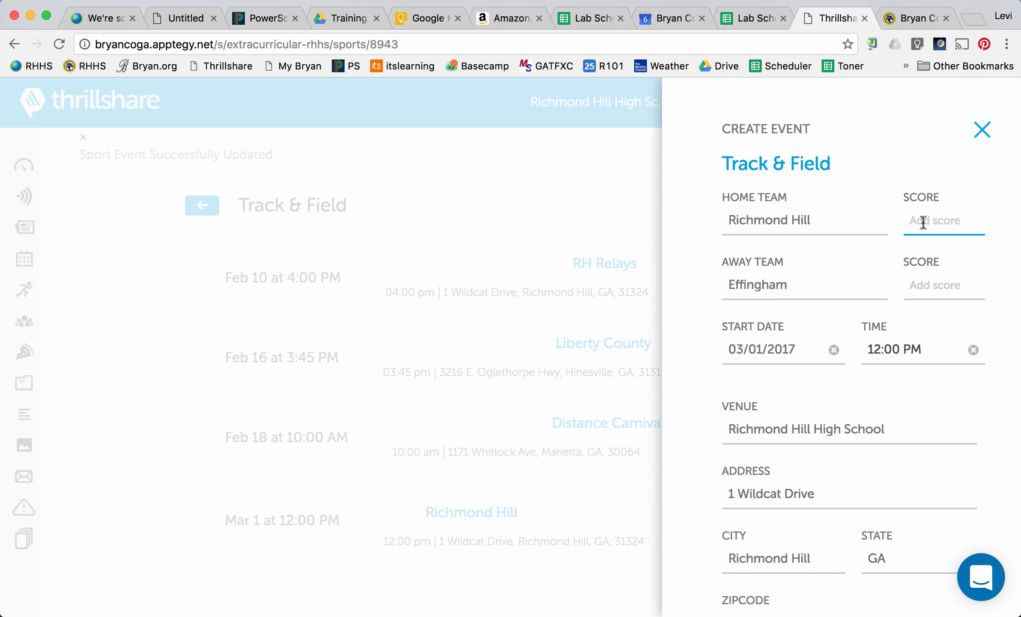
pyautogui.write('101')
pyautogui.press('Tab')
pyautogui.press('Tab')
pyautogui.write('89')
pyautogui.press('Tab')
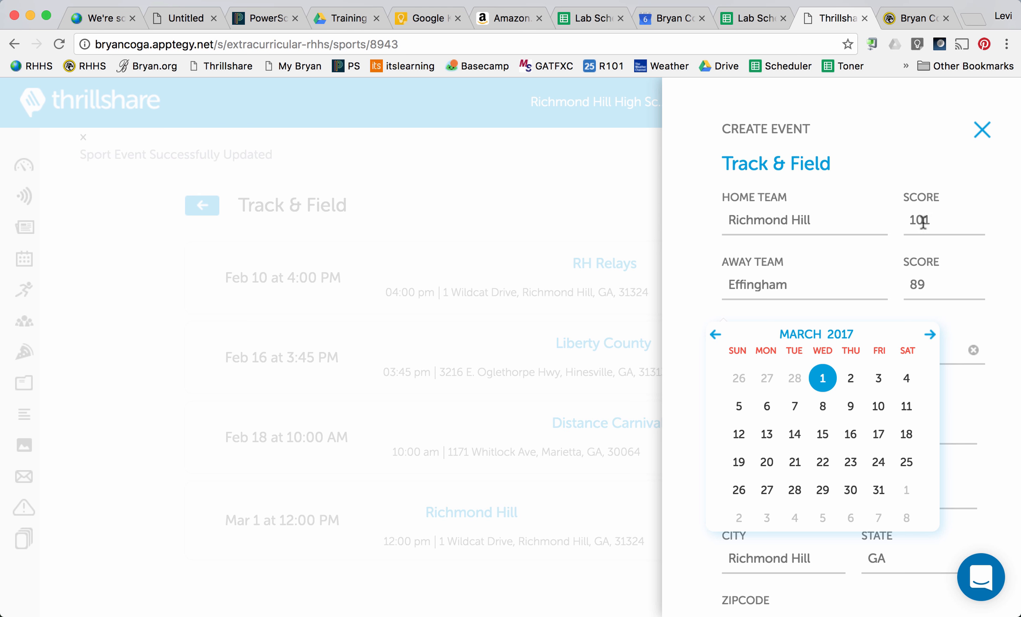
pyautogui.click(699, 405)
pyautogui.scroll(-3, 700, 405)
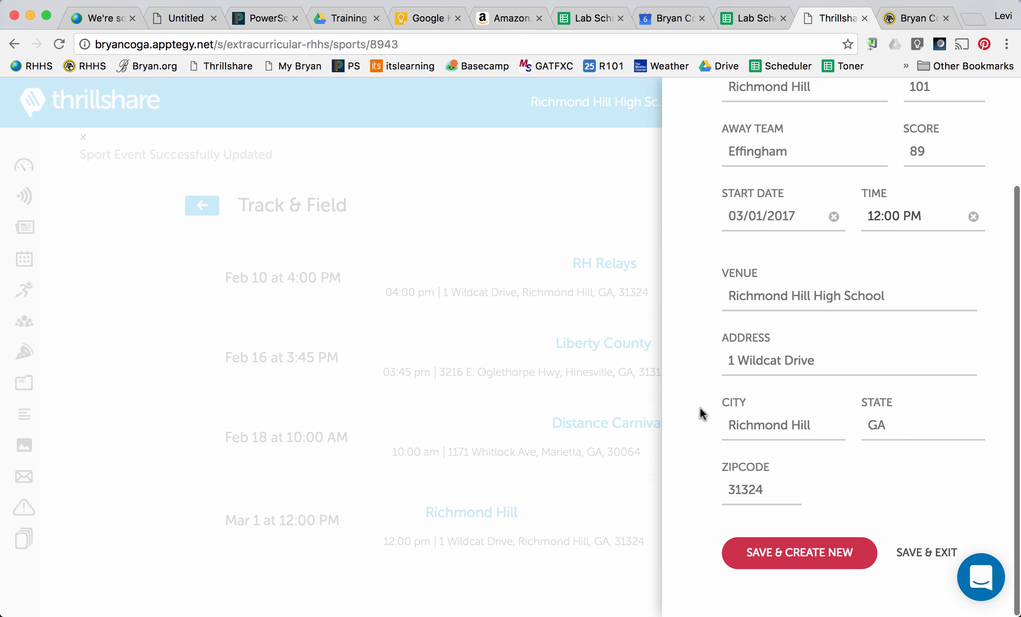
pyautogui.click(920, 552)
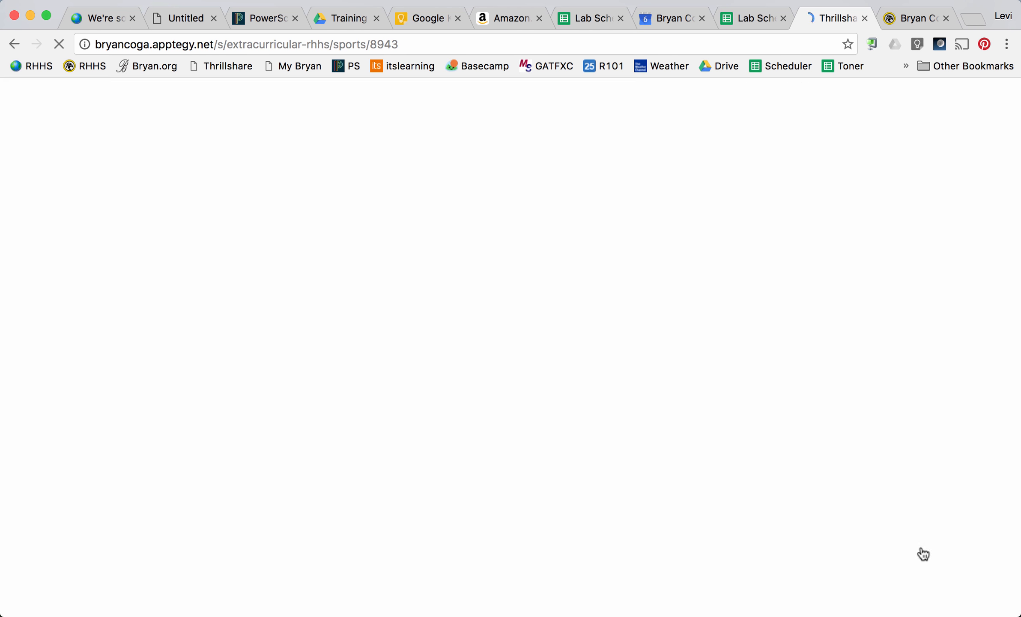
# Step: Return to the school website and refresh the athletics page to review the updated Mar 1 Track & Field result
pyautogui.click(916, 18)
pyautogui.click(59, 45)
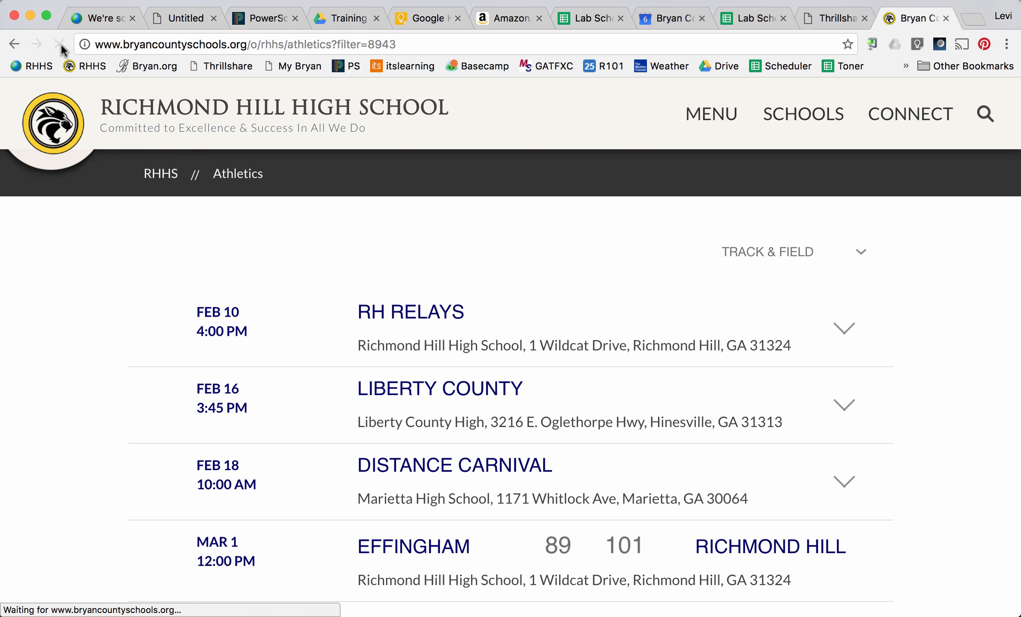
pyautogui.scroll(-5, 4, 338)
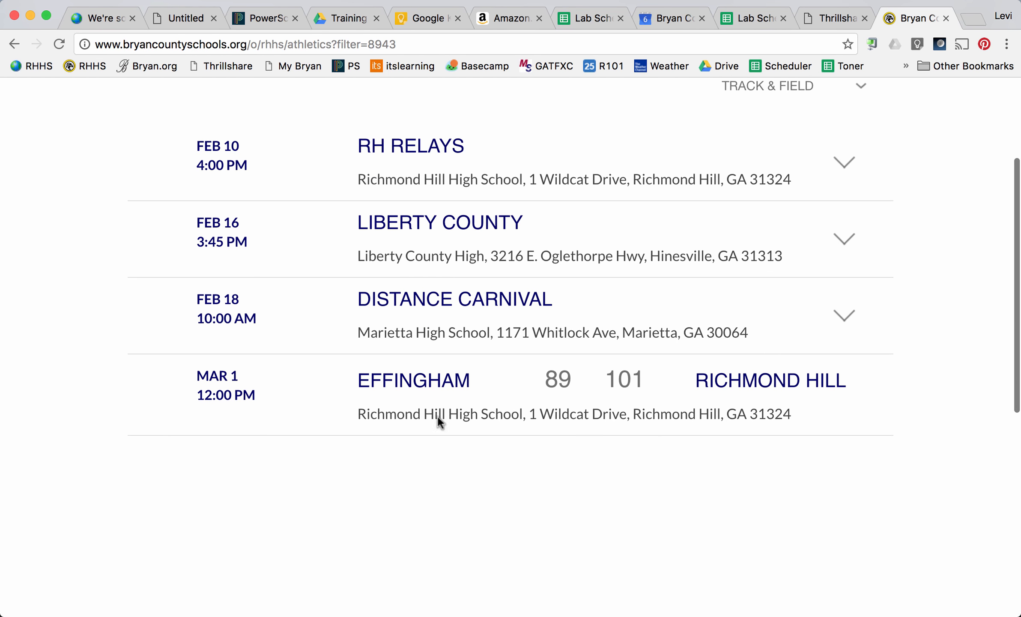
# Step: In Thrillshare, examine the blank Tournament event form for Track & Field and close it without saving
pyautogui.click(836, 18)
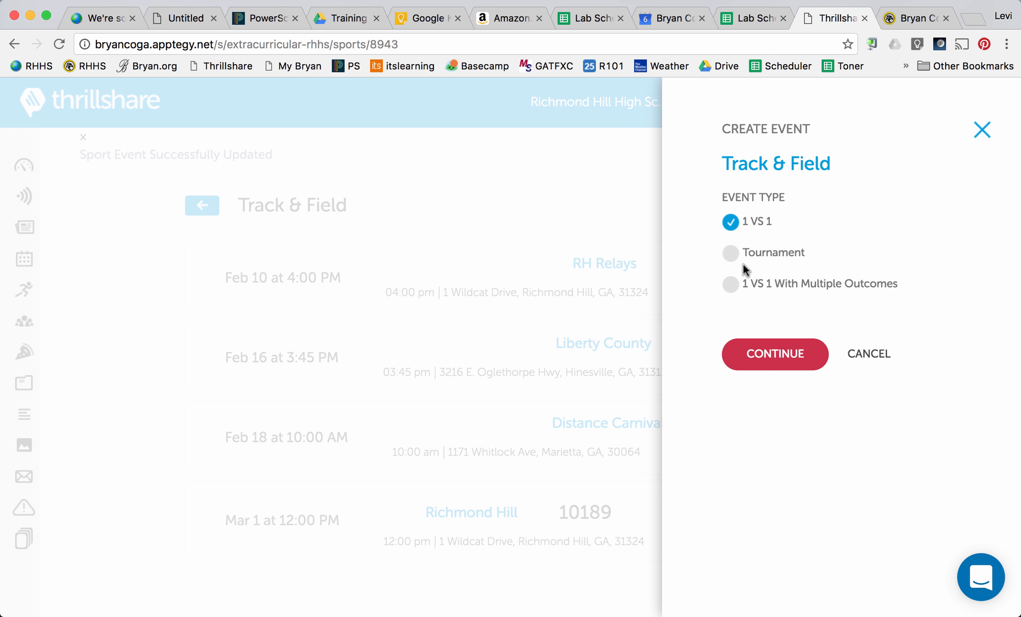
pyautogui.click(730, 251)
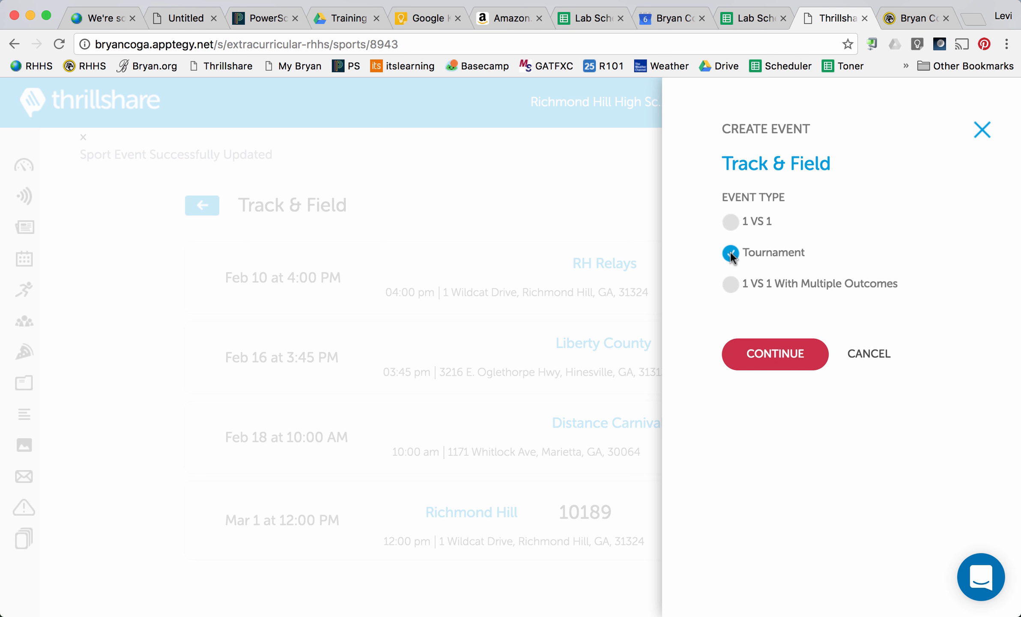
pyautogui.click(765, 360)
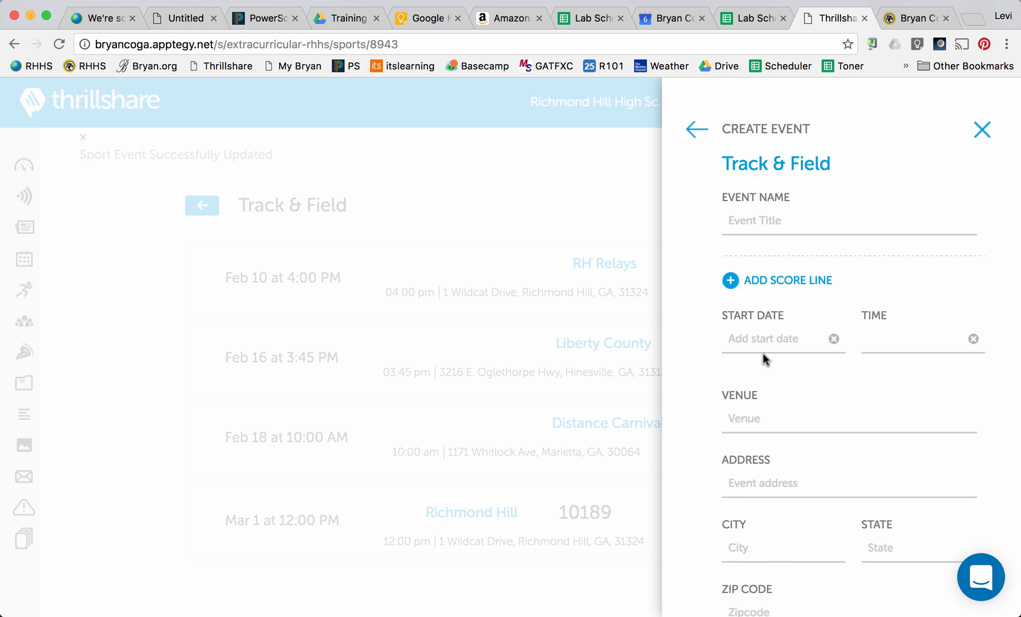
pyautogui.scroll(-3, 762, 353)
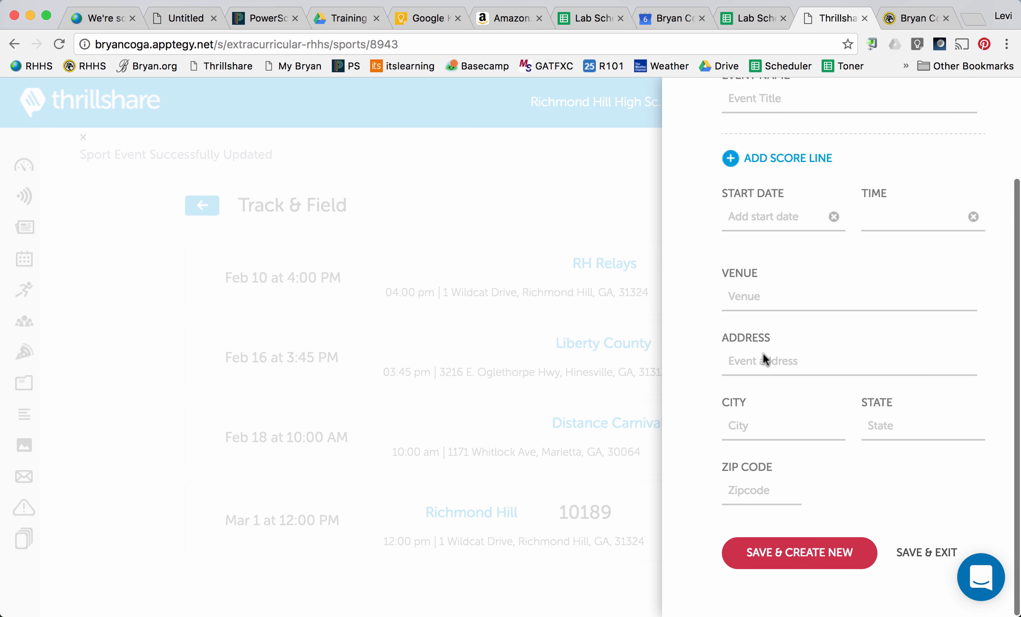
pyautogui.scroll(3, 763, 352)
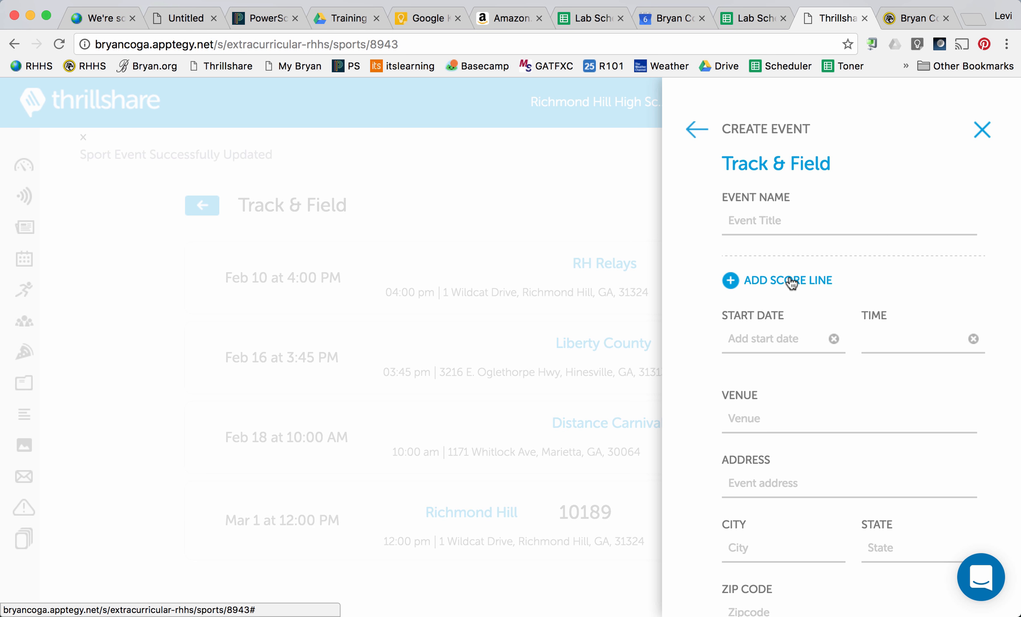
pyautogui.scroll(-3, 792, 283)
pyautogui.scroll(3, 791, 284)
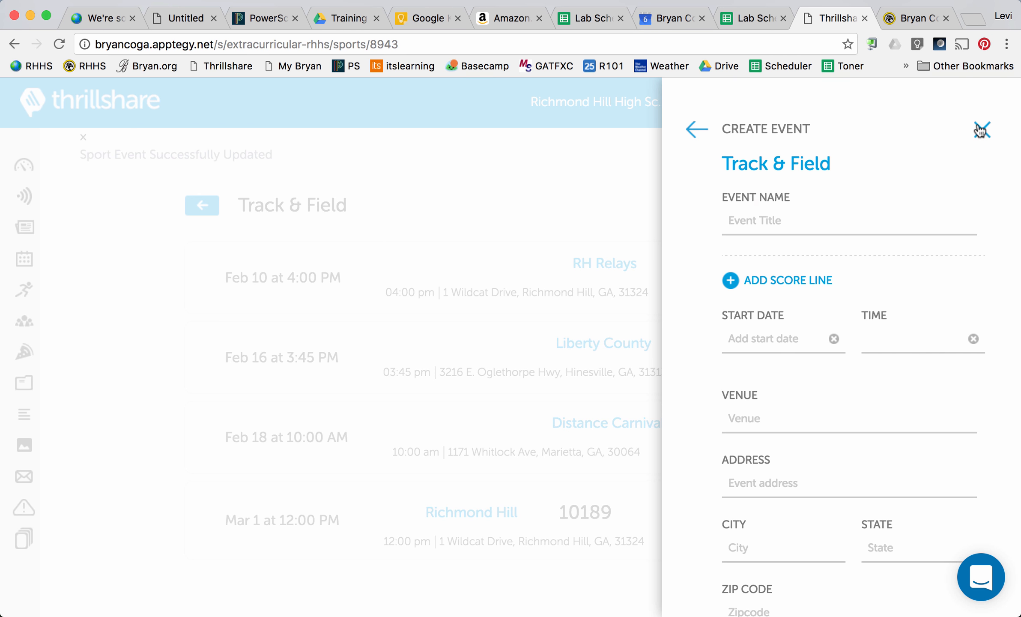
pyautogui.click(981, 130)
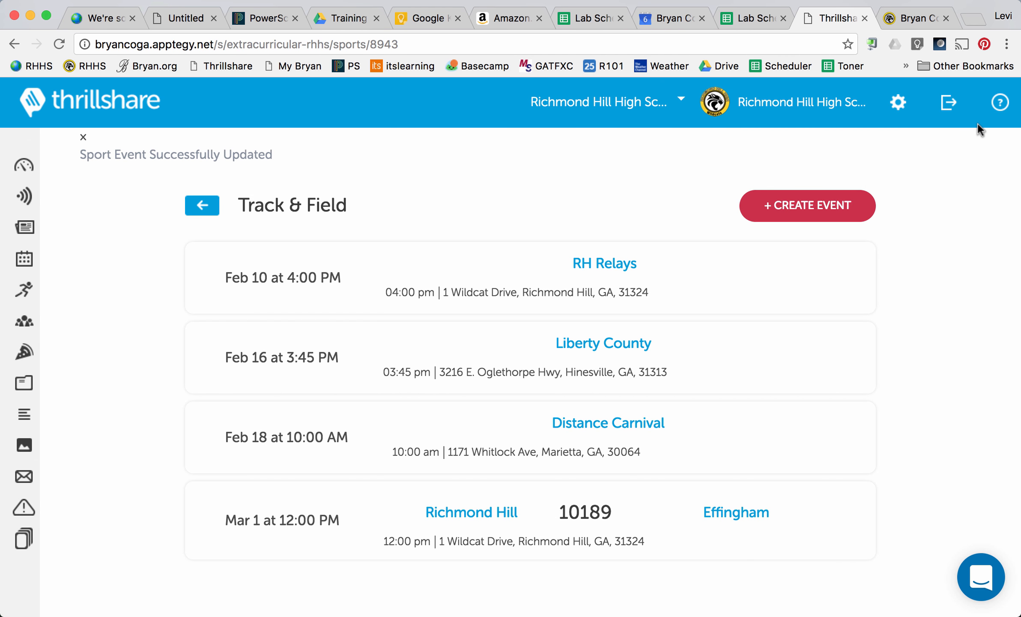